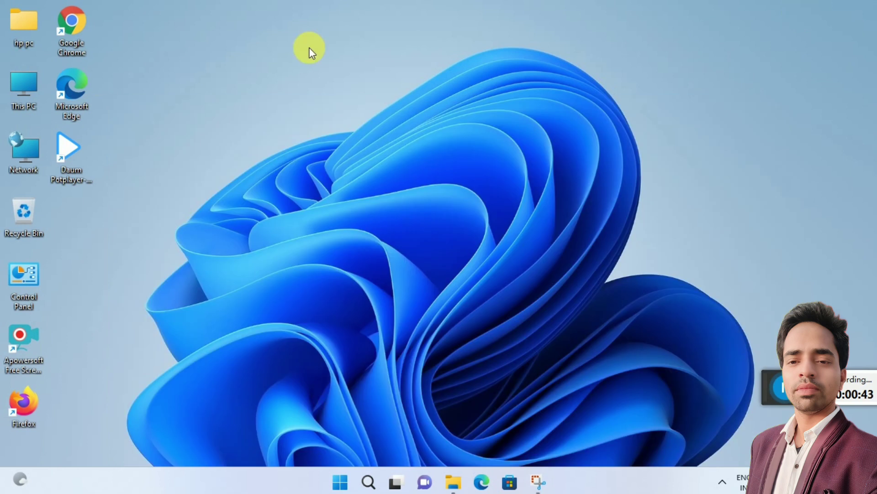
Step: Open the properties of This PC from the desktop
{"action": "right_click", "coordinate": [28, 90]}
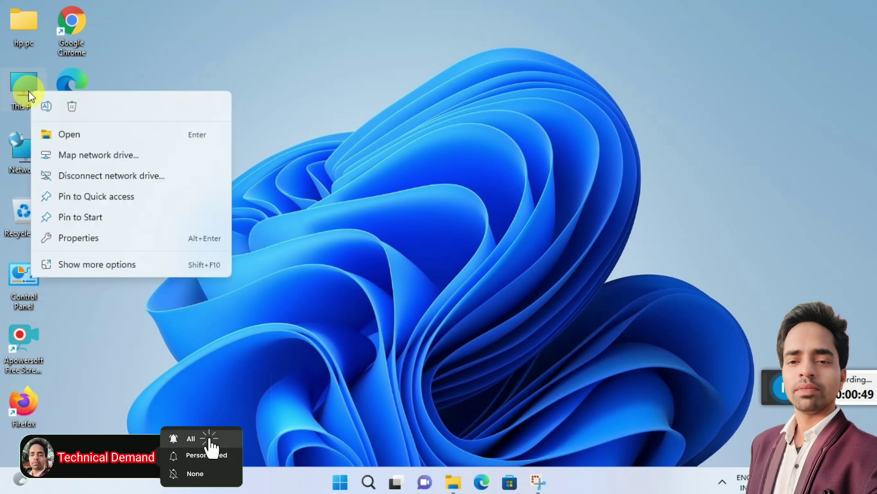
{"action": "left_click", "coordinate": [51, 119]}
{"action": "right_click", "coordinate": [30, 91]}
{"action": "left_click", "coordinate": [32, 86]}
{"action": "right_click", "coordinate": [33, 86]}
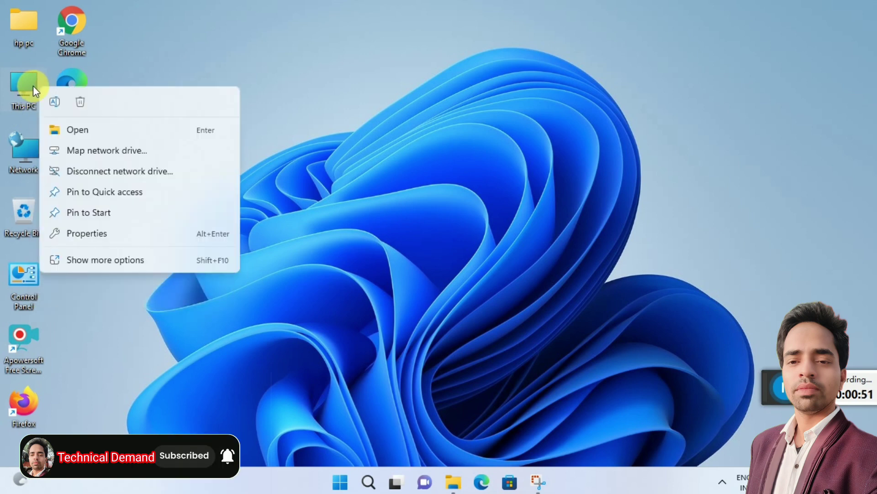
{"action": "left_click", "coordinate": [33, 86]}
{"action": "right_click", "coordinate": [33, 86]}
{"action": "left_click", "coordinate": [35, 128]}
{"action": "right_click", "coordinate": [23, 90]}
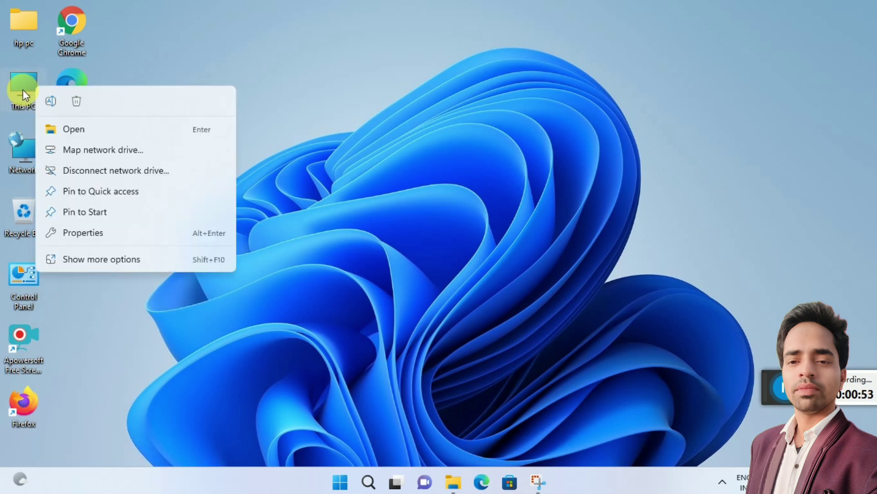
{"action": "left_click", "coordinate": [82, 230]}
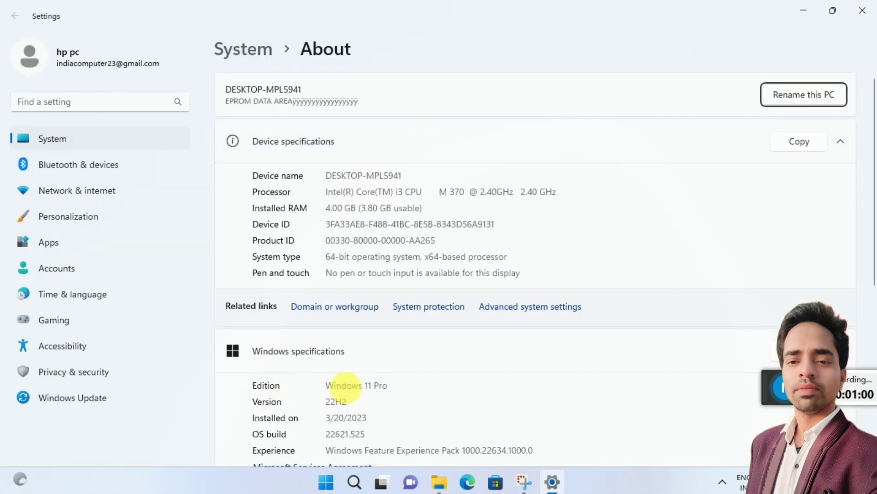
Step: Review the Windows edition and system type on the About page, and close the Settings window
{"action": "scroll", "coordinate": [344, 386], "scroll_direction": "down", "scroll_amount": 3}
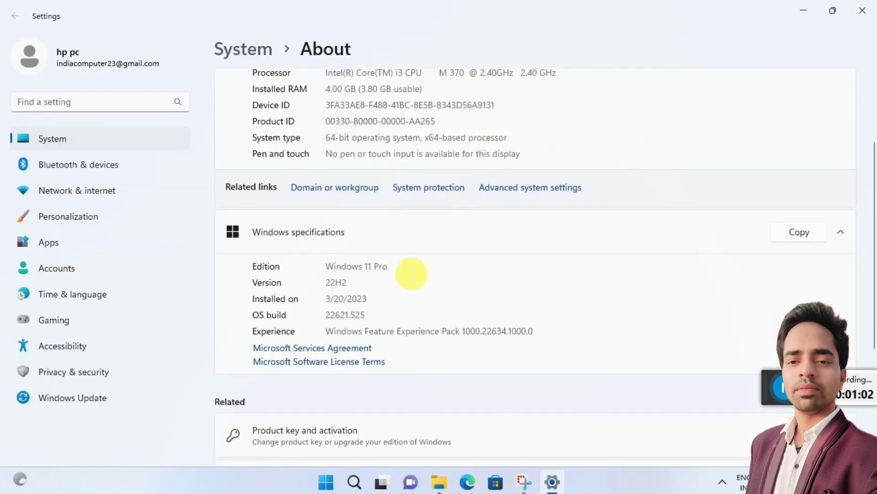
{"action": "scroll", "coordinate": [457, 274], "scroll_direction": "up", "scroll_amount": 3}
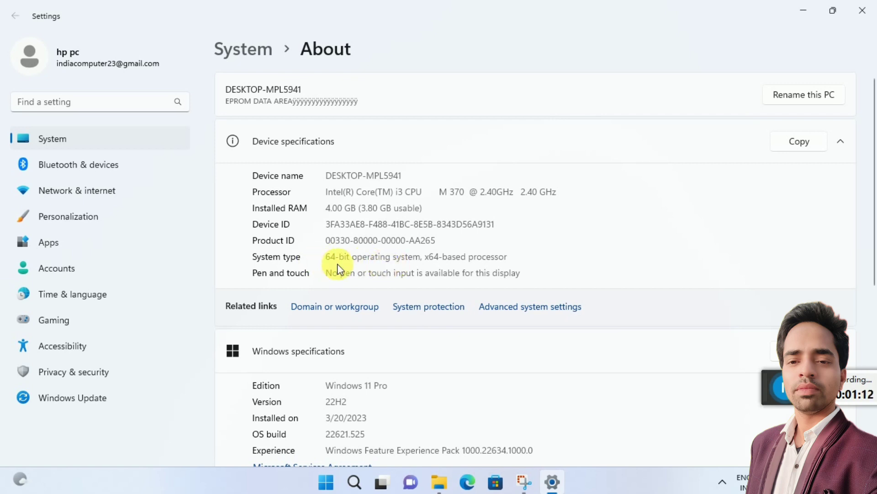
{"action": "left_click", "coordinate": [862, 10]}
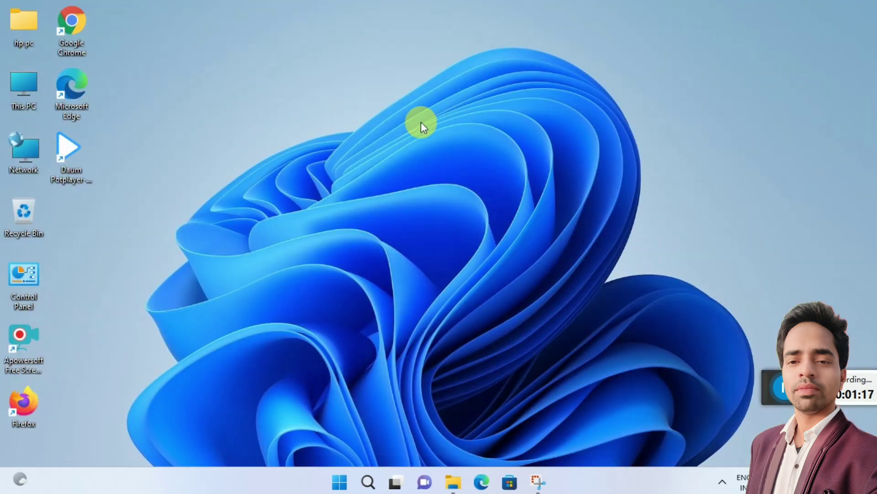
Step: Open Google Chrome from the desktop, ready for a search in the address bar
{"action": "double_click", "coordinate": [70, 29]}
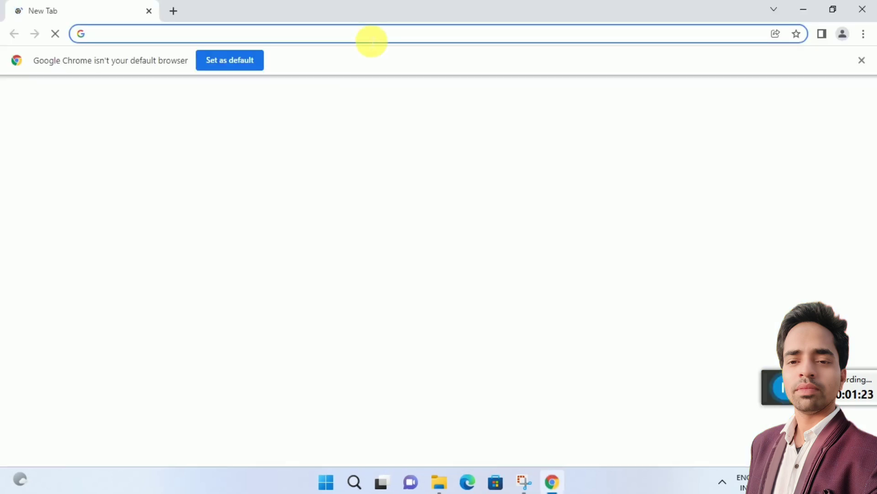
{"action": "left_click", "coordinate": [371, 41]}
{"action": "type", "text": "hp"}
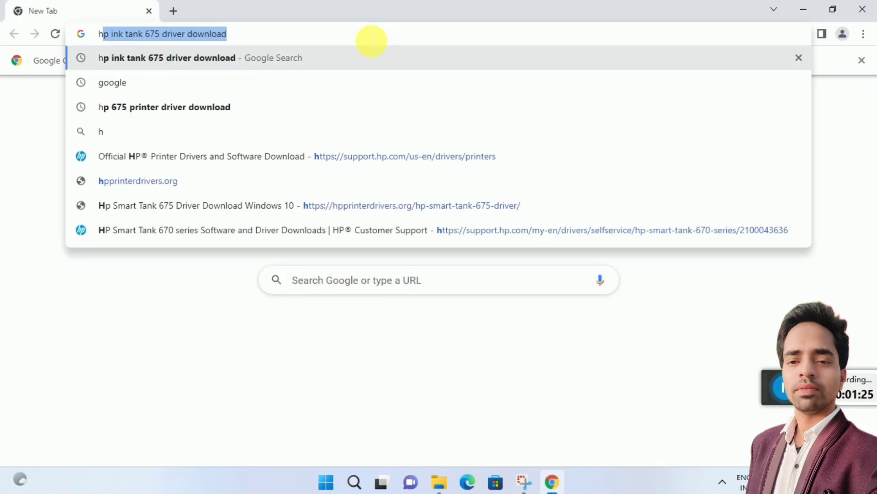
{"action": "type", "text": " s"}
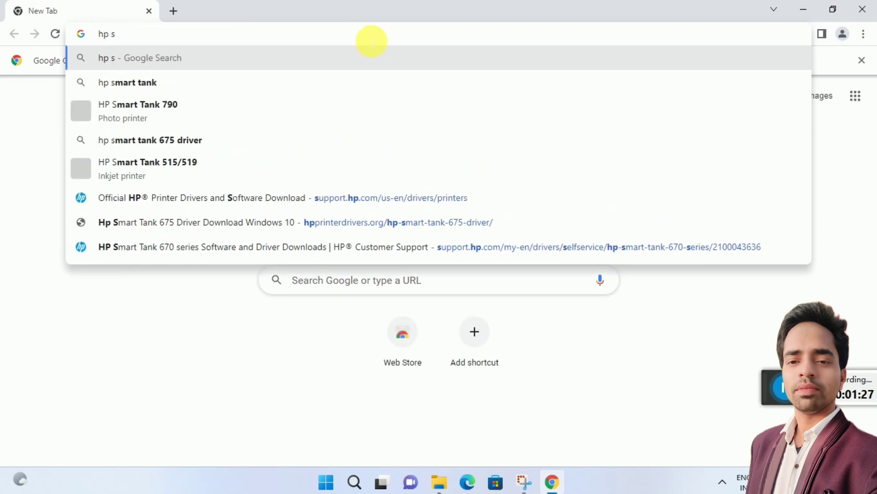
{"action": "type", "text": "m"}
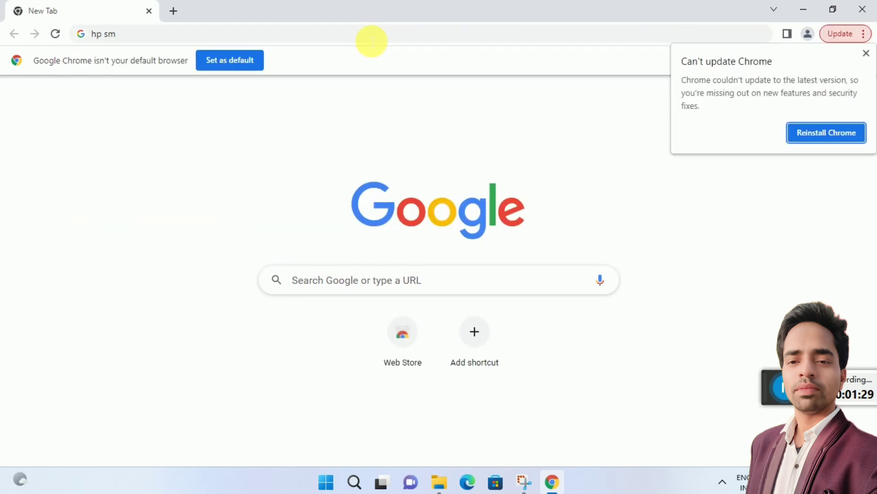
{"action": "key", "text": "space"}
{"action": "type", "text": "tank 675 google.com/chrome"}
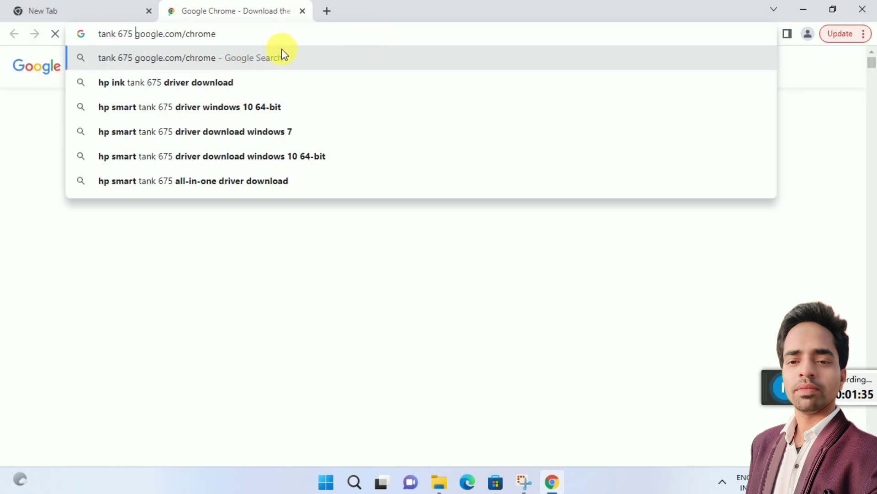
Step: Replace the address bar text and search Google for "hp smart tank 675 driver download"
{"action": "key", "text": "ctrl+a"}
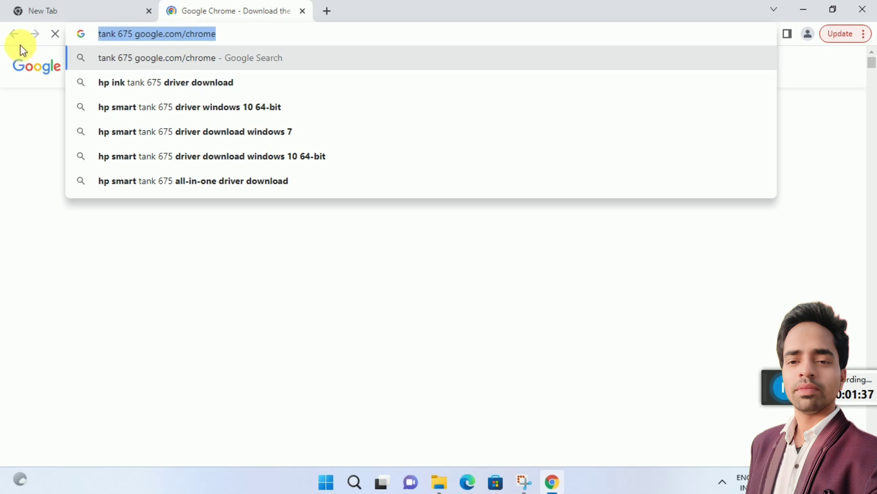
{"action": "type", "text": "hp"}
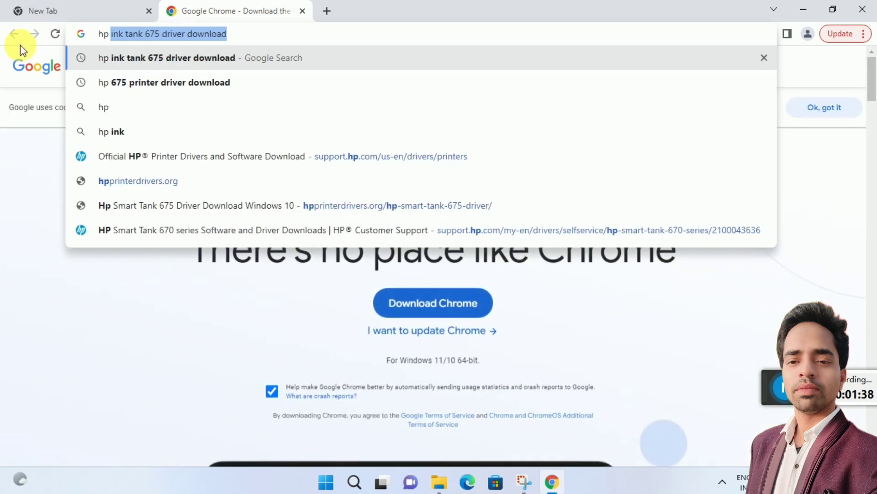
{"action": "type", "text": " sm"}
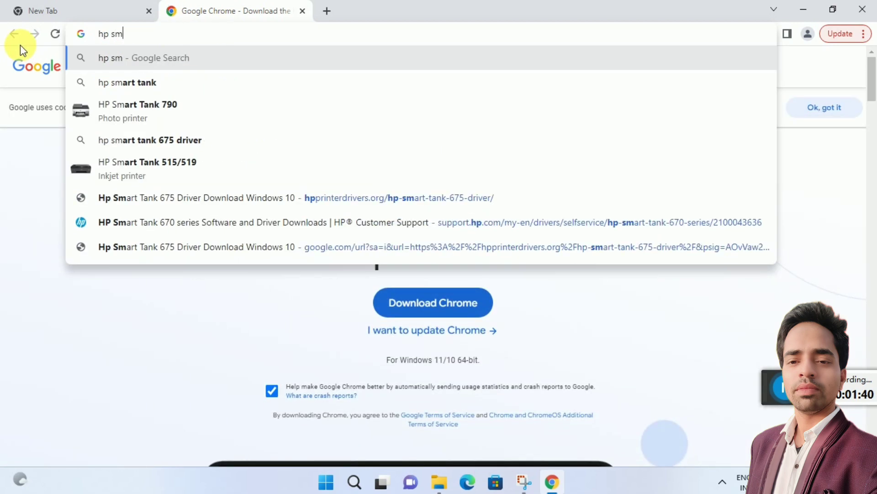
{"action": "type", "text": "art ta"}
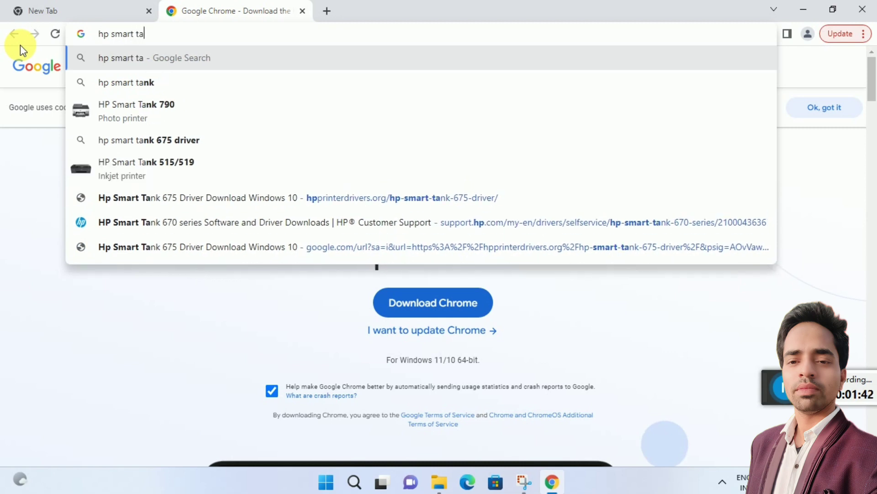
{"action": "type", "text": "nk 67"}
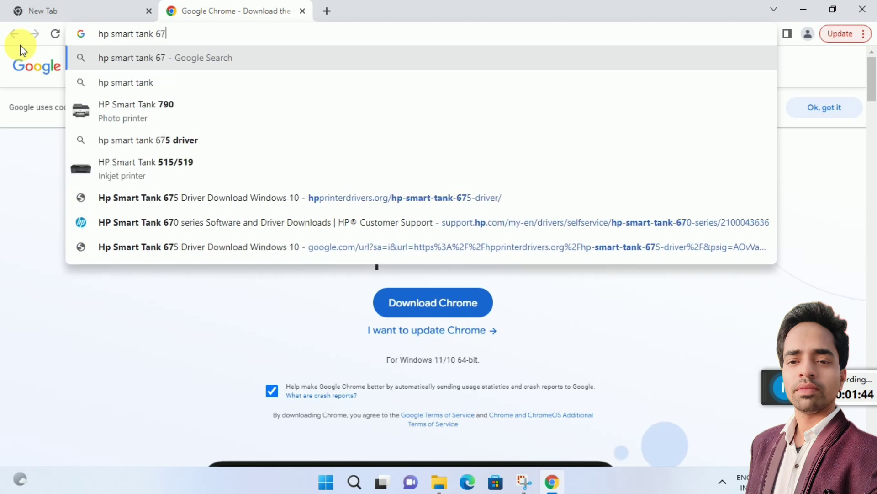
{"action": "type", "text": "5 dri"}
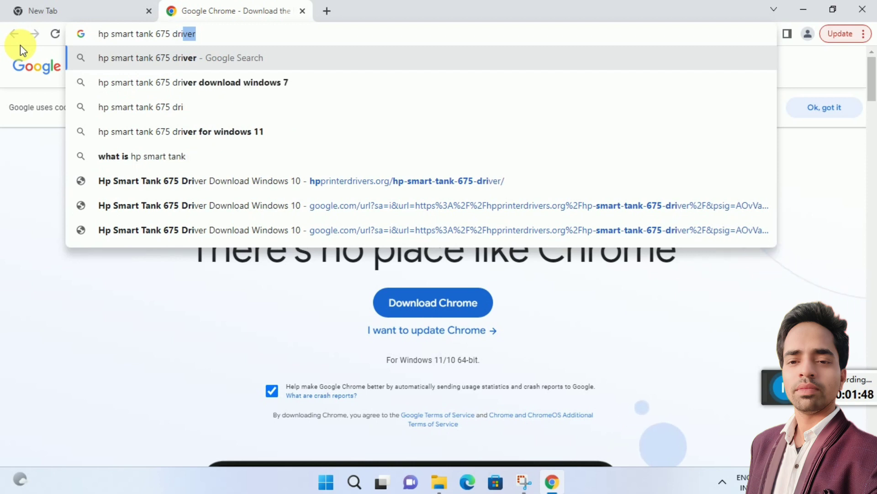
{"action": "type", "text": "ver d"}
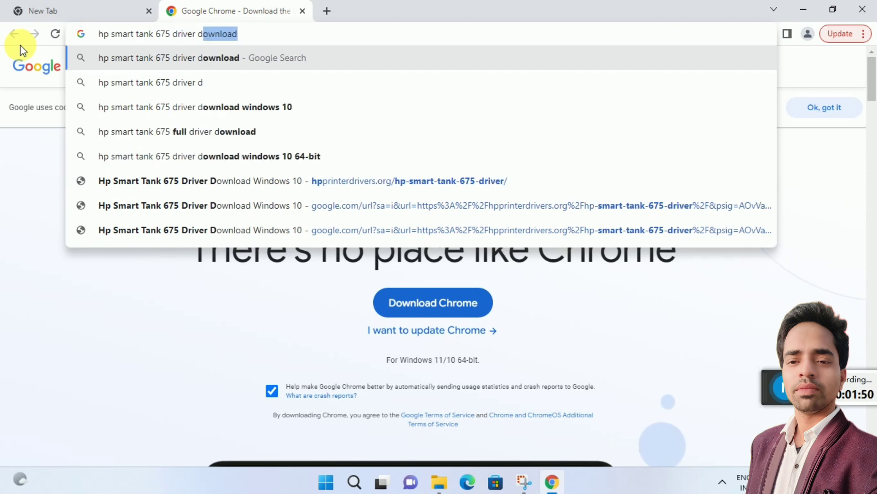
{"action": "left_click", "coordinate": [273, 37]}
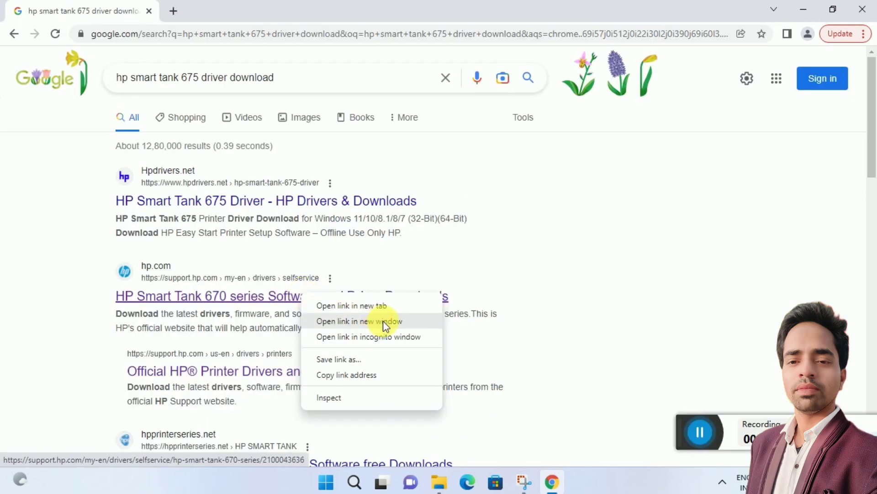
Step: Open the hp.com result for HP Smart Tank 670 series software and drivers in a new tab and dismiss its information notice
{"action": "left_click", "coordinate": [330, 305]}
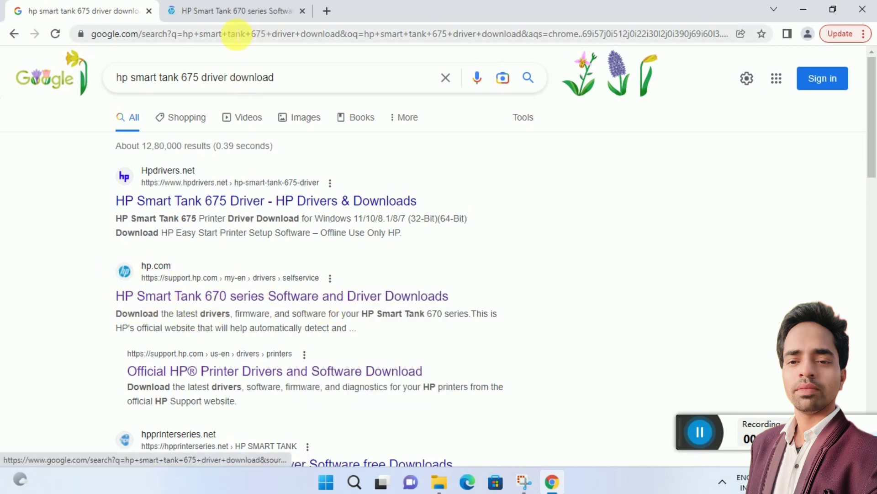
{"action": "left_click", "coordinate": [224, 9]}
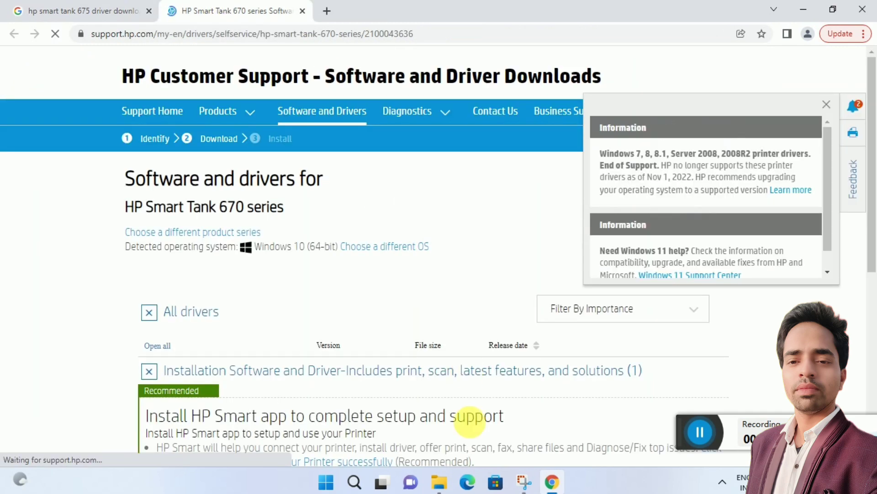
{"action": "scroll", "coordinate": [419, 279], "scroll_direction": "down", "scroll_amount": 1}
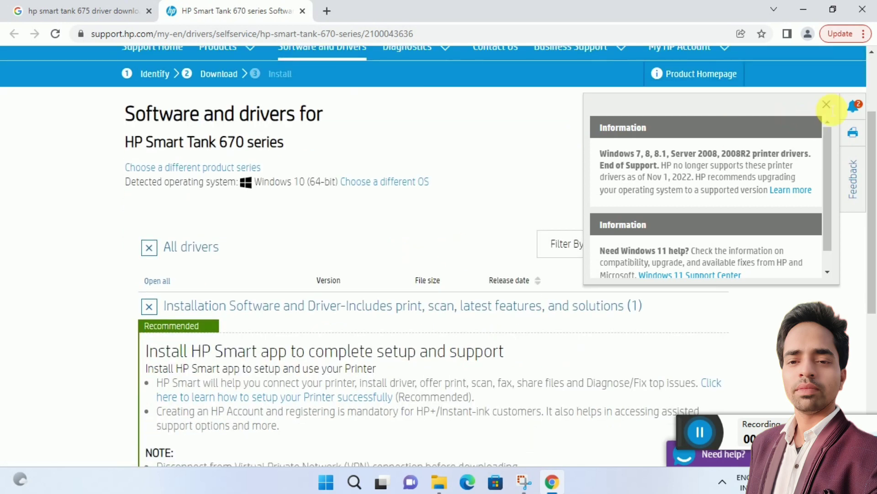
{"action": "left_click", "coordinate": [827, 105]}
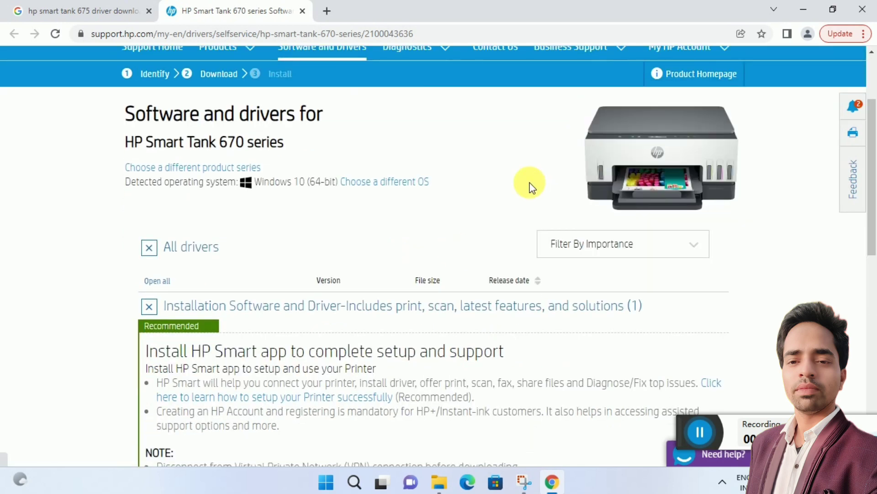
Step: Open the choice of a different OS and select Windows 11 as the version, keeping Windows as the operating system
{"action": "left_click", "coordinate": [405, 184]}
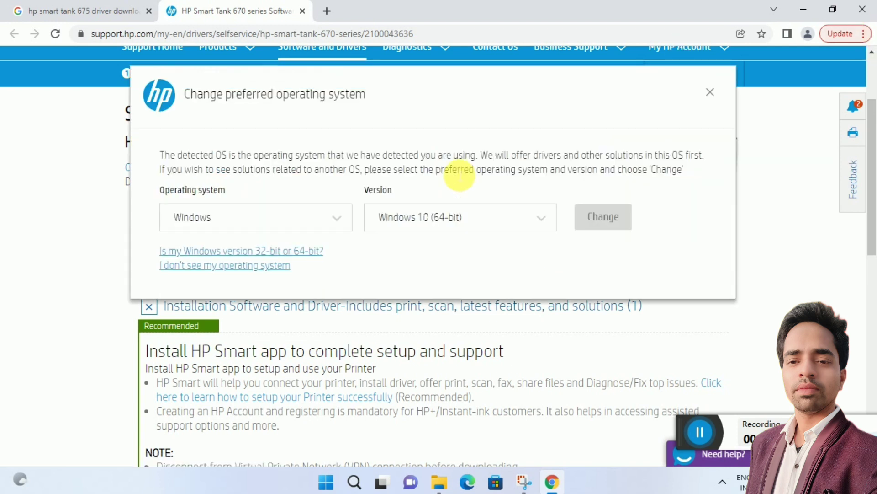
{"action": "left_click", "coordinate": [336, 228]}
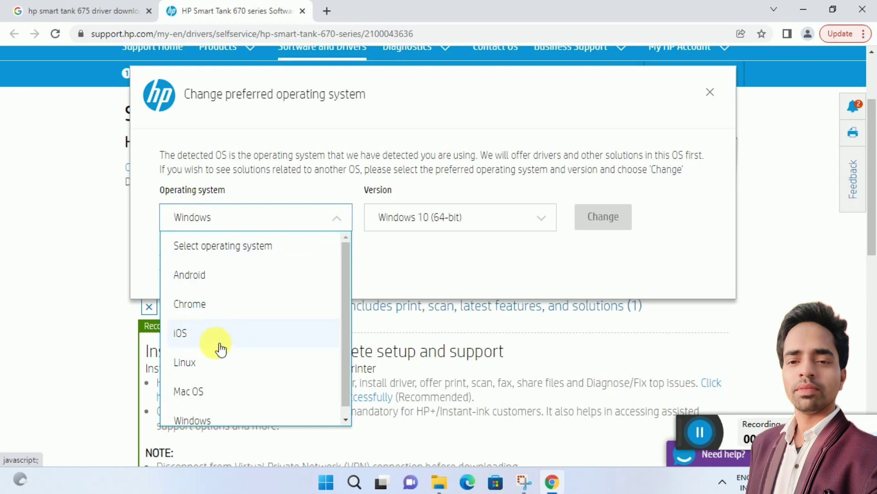
{"action": "left_click", "coordinate": [620, 209]}
{"action": "left_click", "coordinate": [554, 223]}
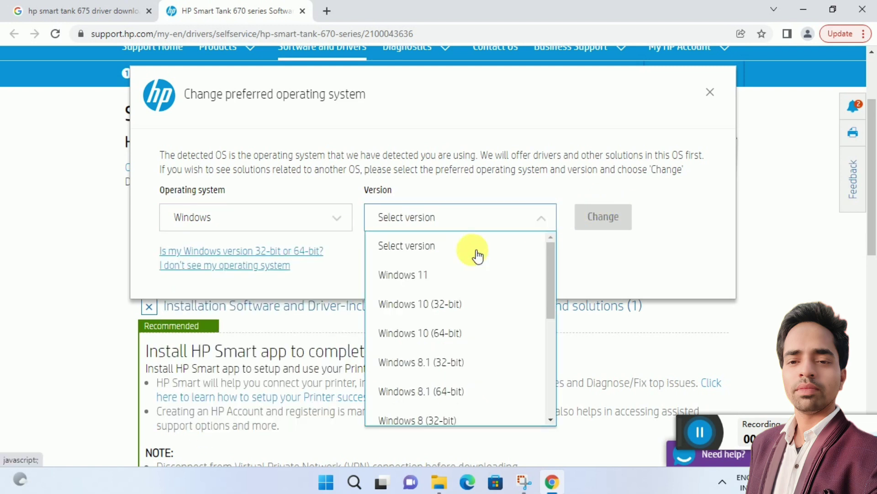
{"action": "left_click", "coordinate": [412, 275]}
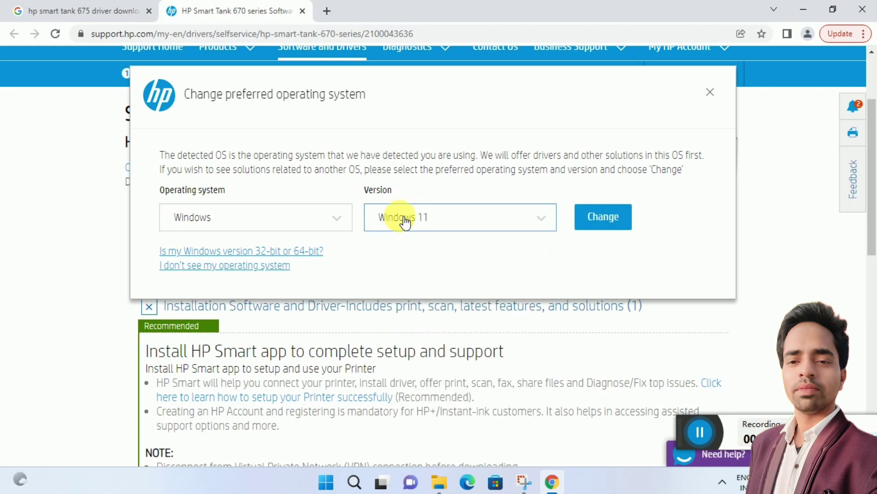
Step: Check the computer's Windows edition in the This PC properties, close Settings and return to the HP support page in Chrome
{"action": "left_click", "coordinate": [798, 10]}
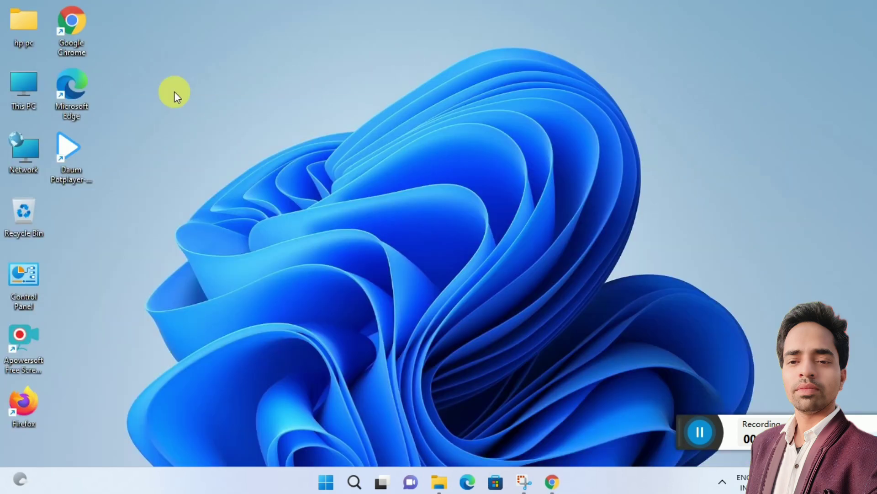
{"action": "right_click", "coordinate": [43, 90]}
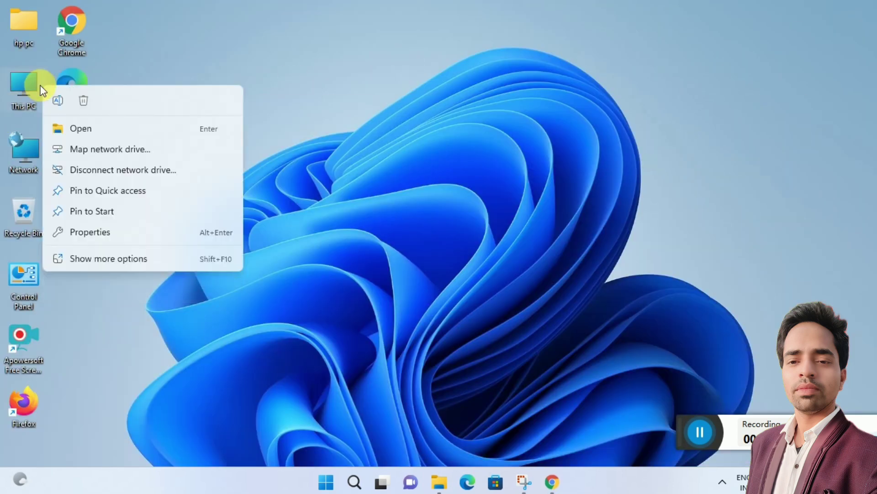
{"action": "left_click", "coordinate": [123, 223]}
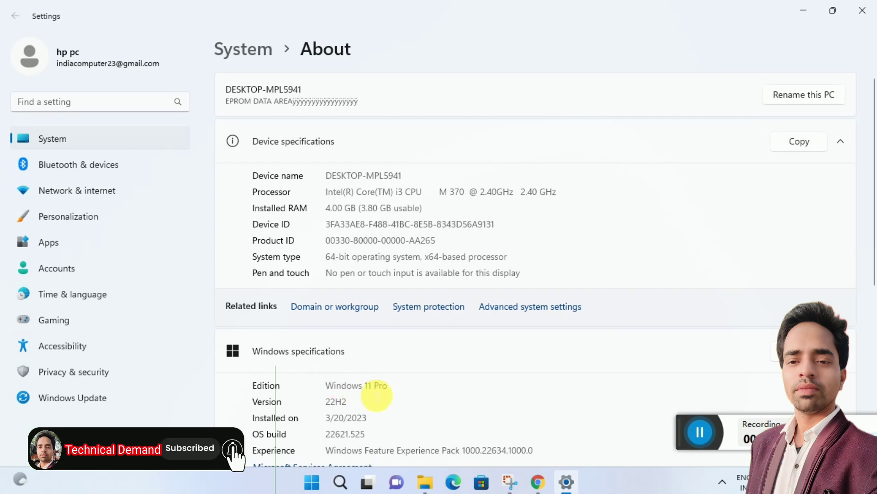
{"action": "left_click", "coordinate": [801, 15]}
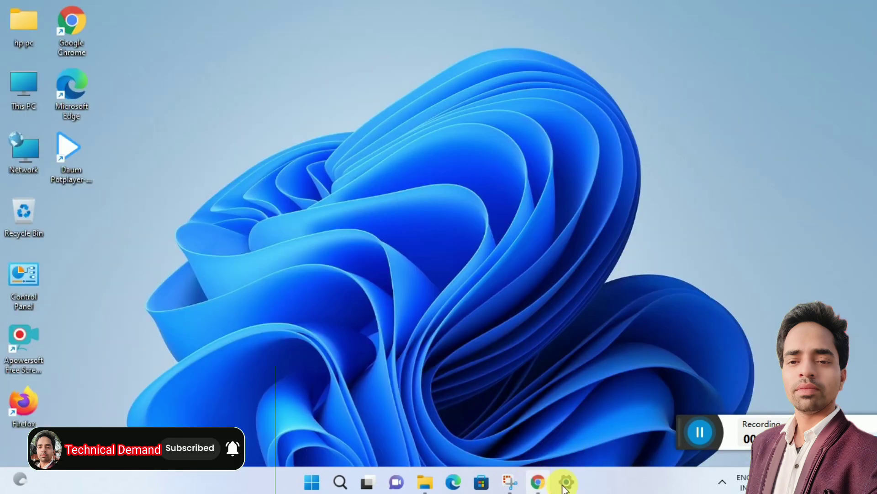
{"action": "left_click", "coordinate": [544, 413]}
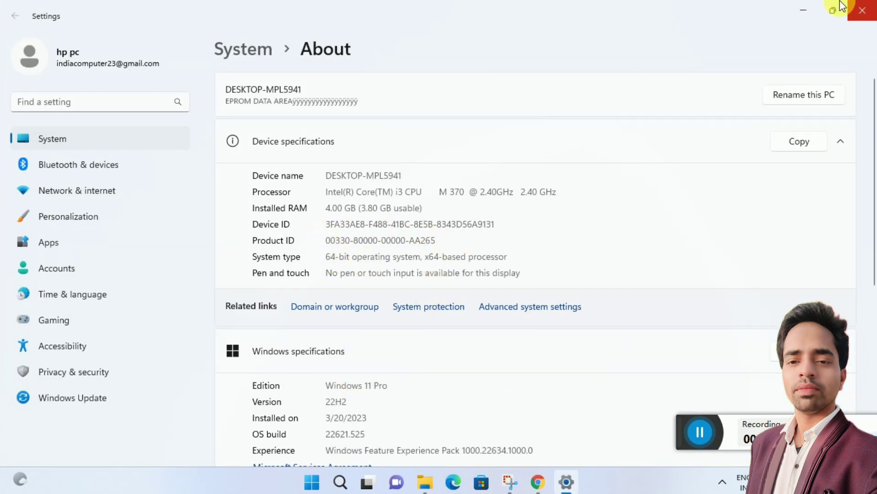
{"action": "left_click", "coordinate": [861, 13]}
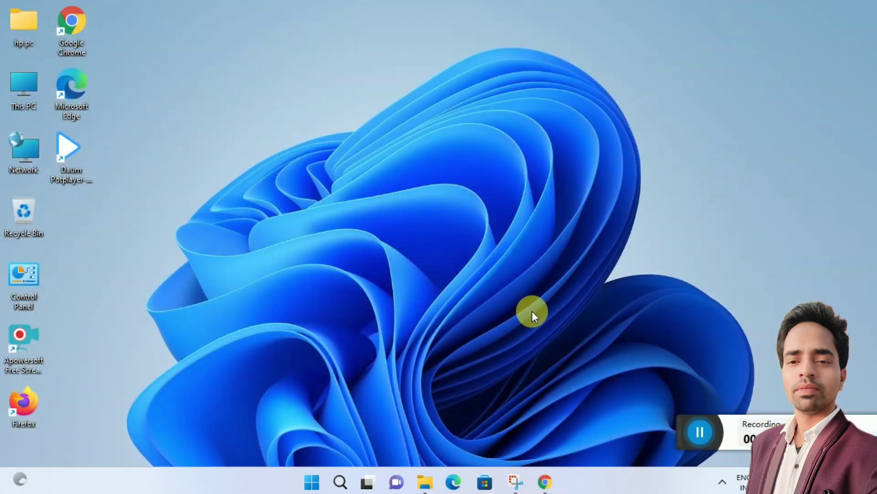
{"action": "left_click", "coordinate": [552, 483]}
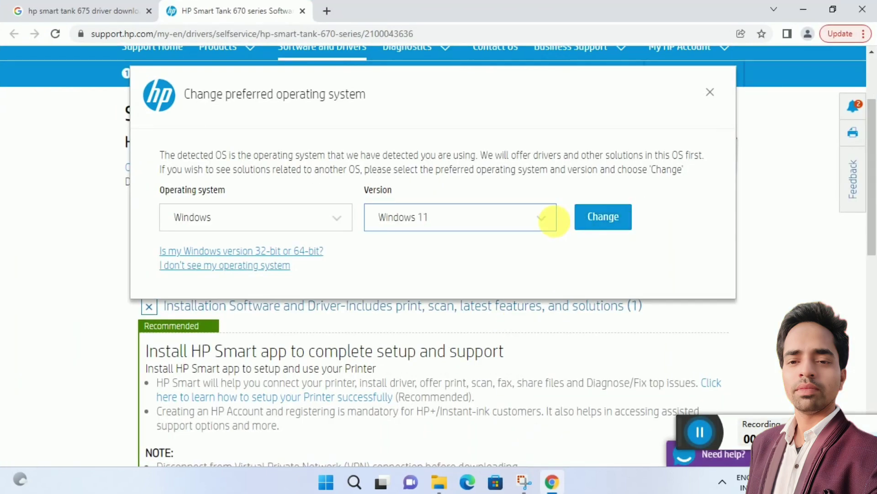
Step: Select Windows 11 as the version and apply the change of preferred operating system
{"action": "left_click", "coordinate": [554, 221]}
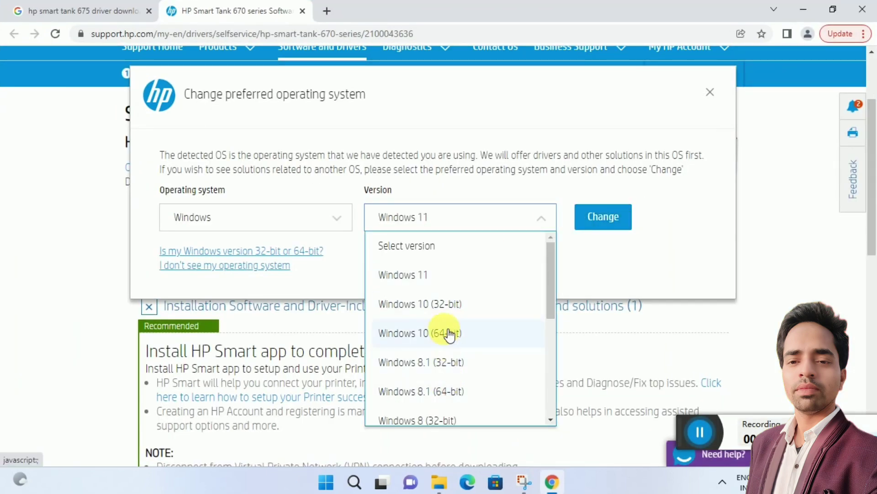
{"action": "left_click", "coordinate": [456, 279]}
{"action": "left_click", "coordinate": [613, 216]}
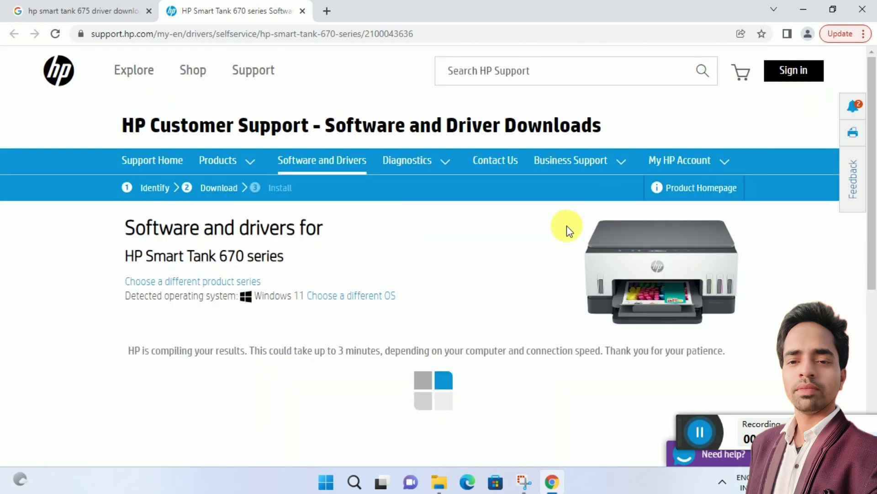
Step: Download HP Easy Start Printer Setup Software – Offline Use Only from the Installation Software and Full/Basic Driver section, closing the feedback survey
{"action": "scroll", "coordinate": [566, 226], "scroll_direction": "down", "scroll_amount": 5}
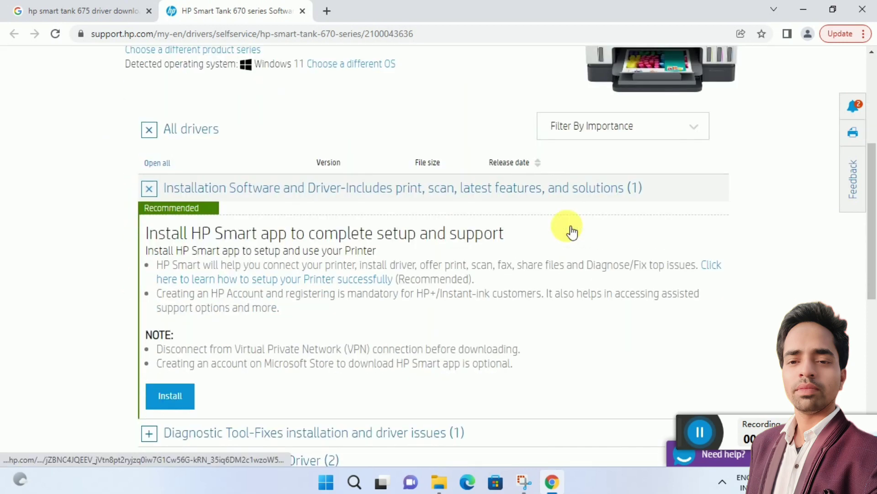
{"action": "scroll", "coordinate": [572, 232], "scroll_direction": "down", "scroll_amount": 3}
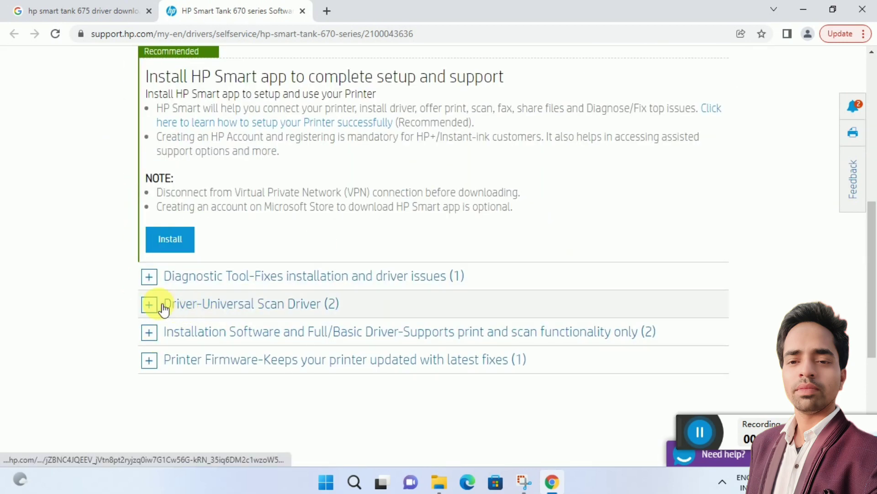
{"action": "left_click", "coordinate": [149, 337]}
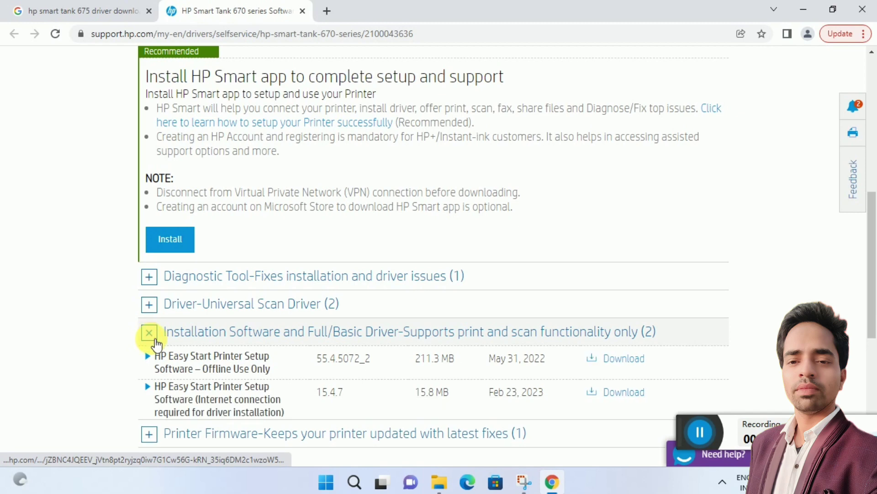
{"action": "scroll", "coordinate": [642, 352], "scroll_direction": "down", "scroll_amount": 3}
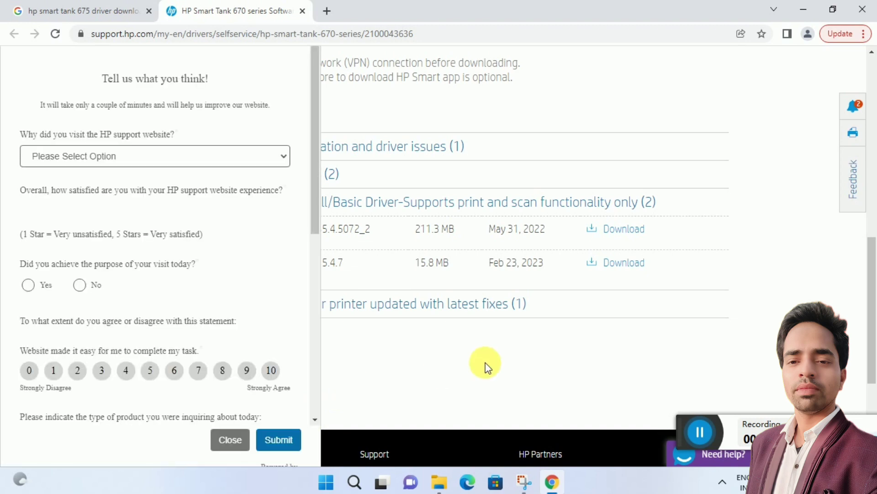
{"action": "left_click", "coordinate": [230, 439]}
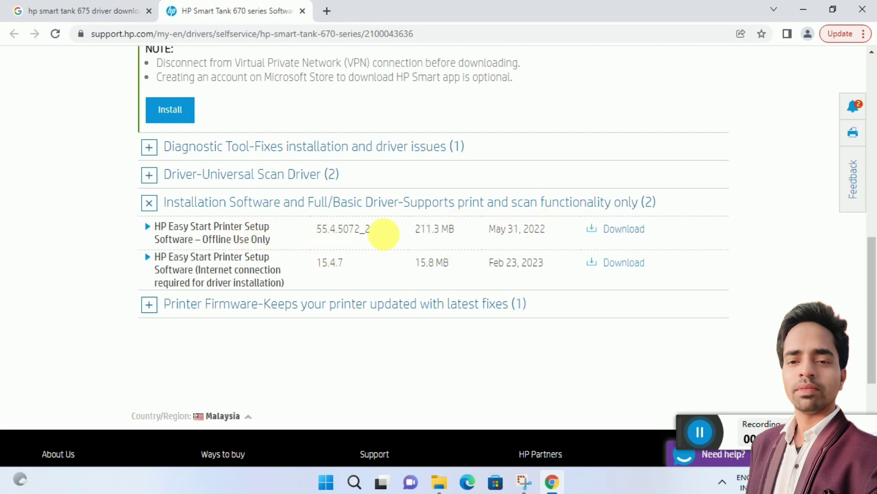
{"action": "left_click", "coordinate": [172, 238]}
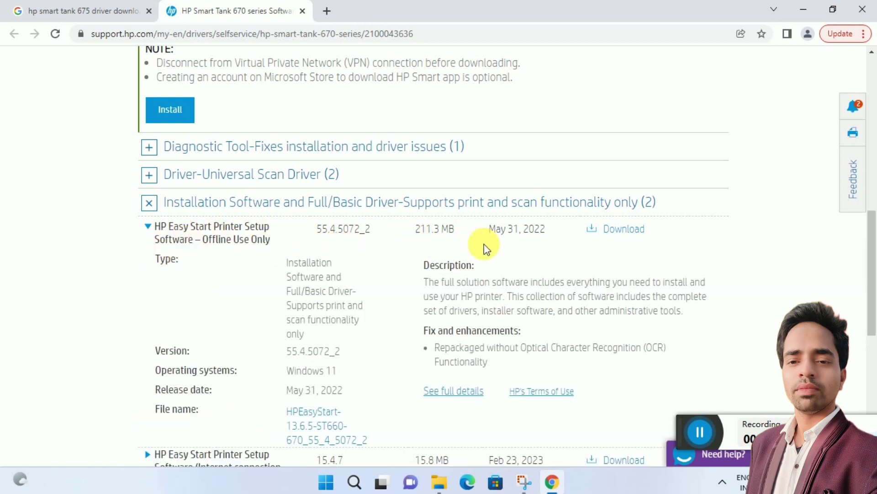
{"action": "left_click", "coordinate": [633, 228]}
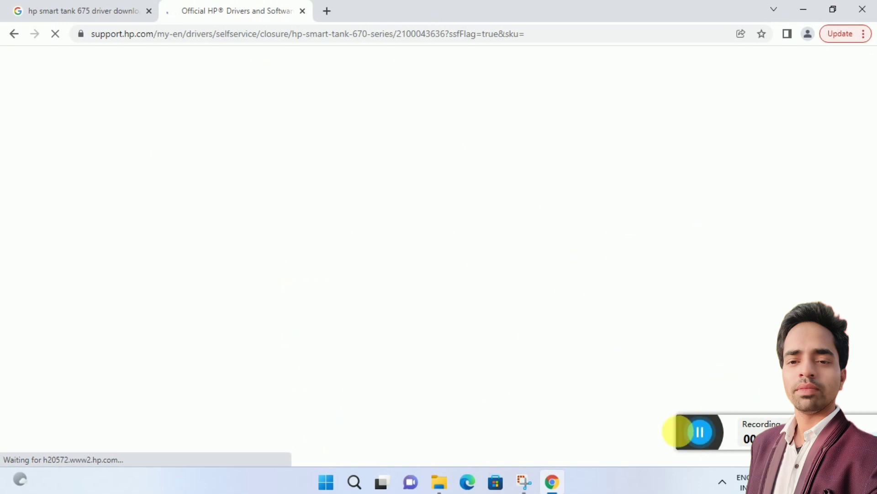
{"action": "left_click_drag", "start_coordinate": [679, 437], "coordinate": [590, 442]}
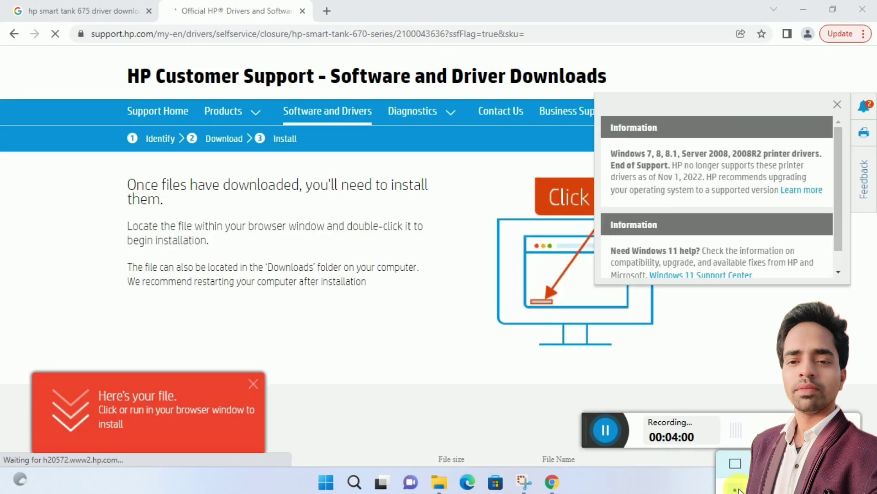
{"action": "left_click", "coordinate": [733, 462]}
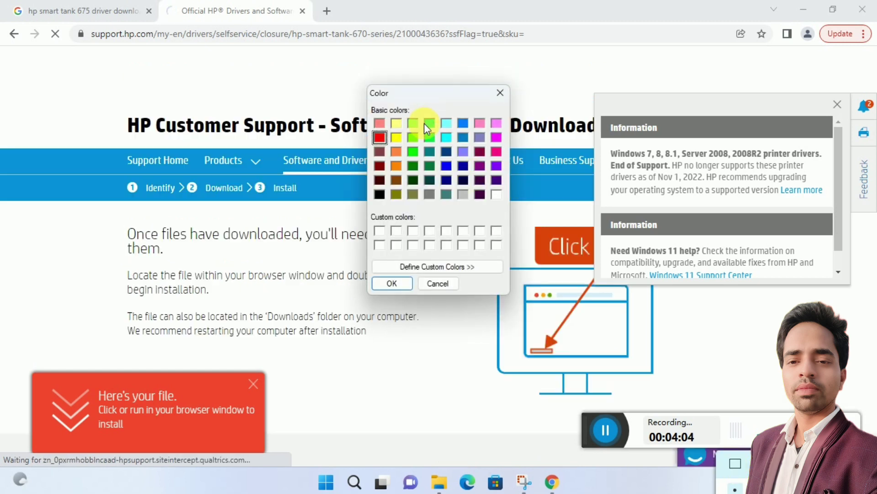
{"action": "left_click", "coordinate": [430, 123]}
{"action": "left_click", "coordinate": [392, 283]}
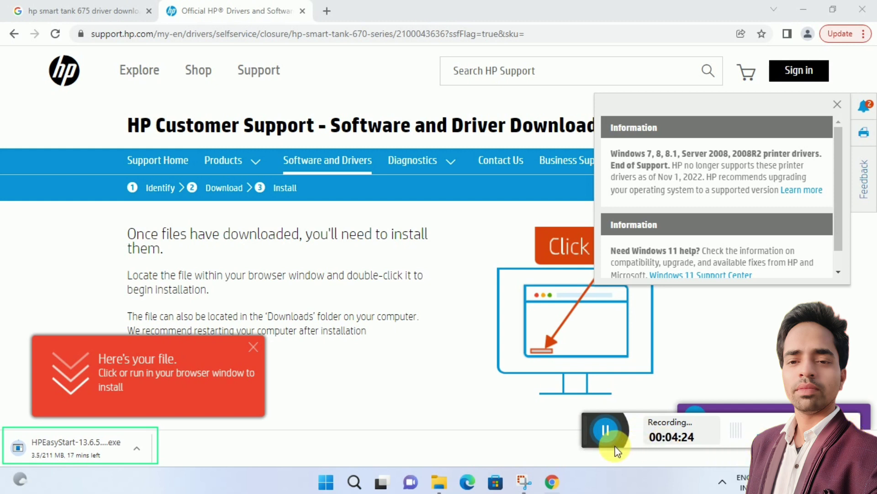
{"action": "left_click_drag", "start_coordinate": [608, 433], "coordinate": [636, 455]}
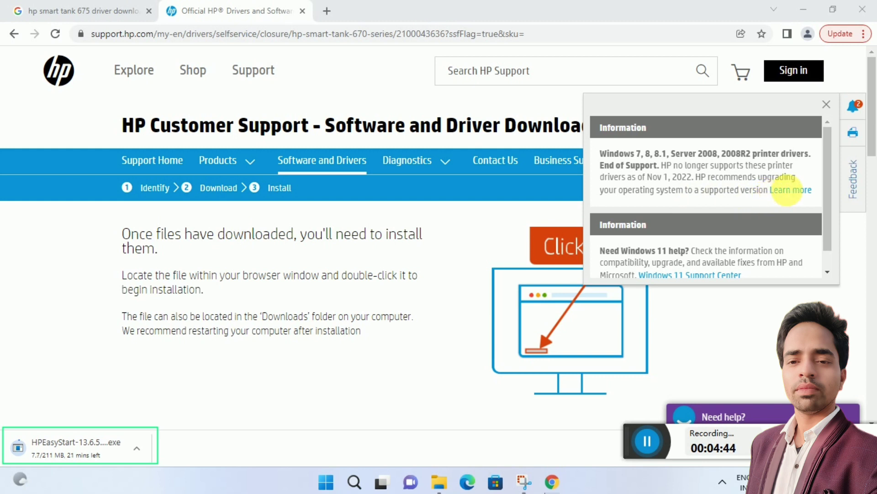
Step: Dismiss the HP information notice and show the downloaded HPEasyStart file in its folder
{"action": "left_click", "coordinate": [827, 106]}
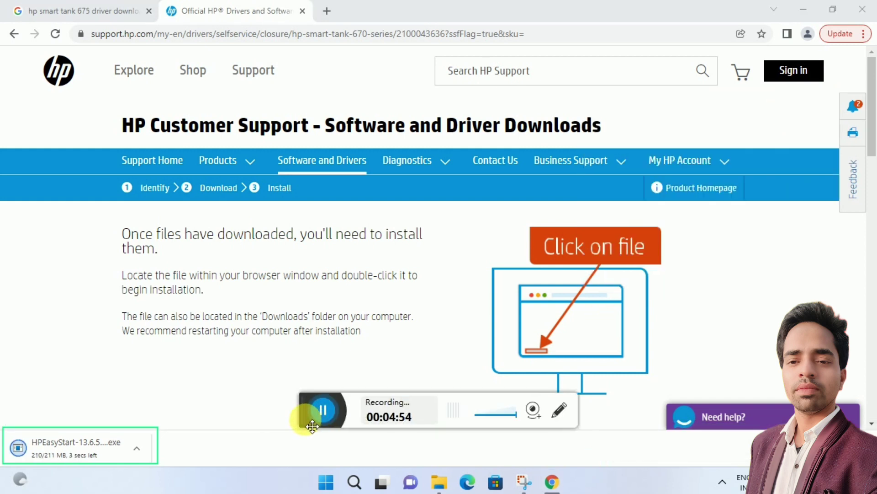
{"action": "left_click_drag", "start_coordinate": [312, 425], "coordinate": [684, 441]}
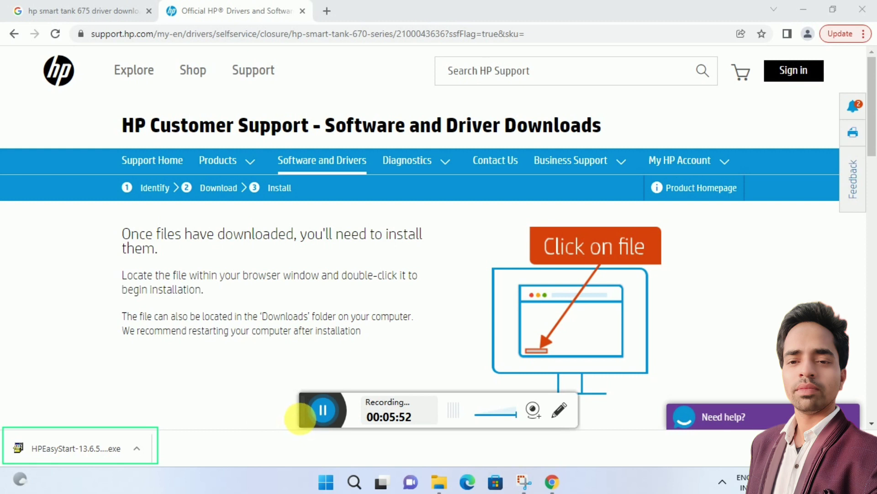
{"action": "left_click_drag", "start_coordinate": [365, 447], "coordinate": [695, 441]}
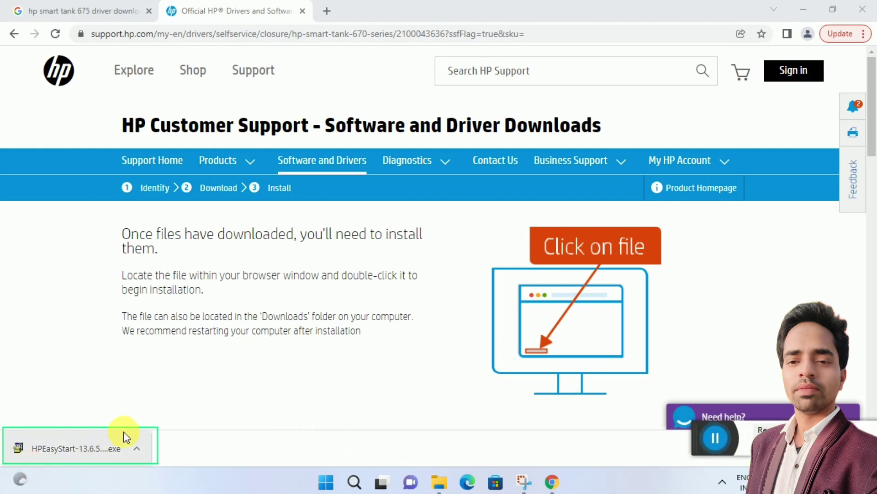
{"action": "left_click", "coordinate": [138, 447]}
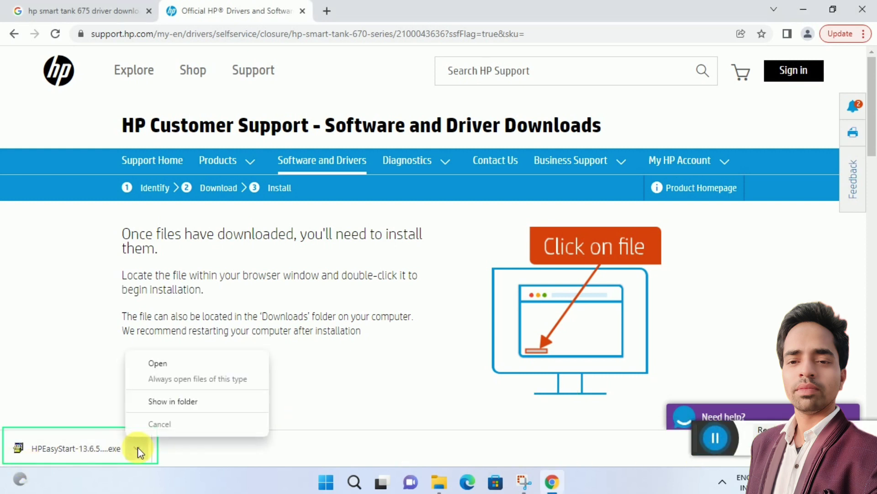
{"action": "left_click", "coordinate": [154, 407]}
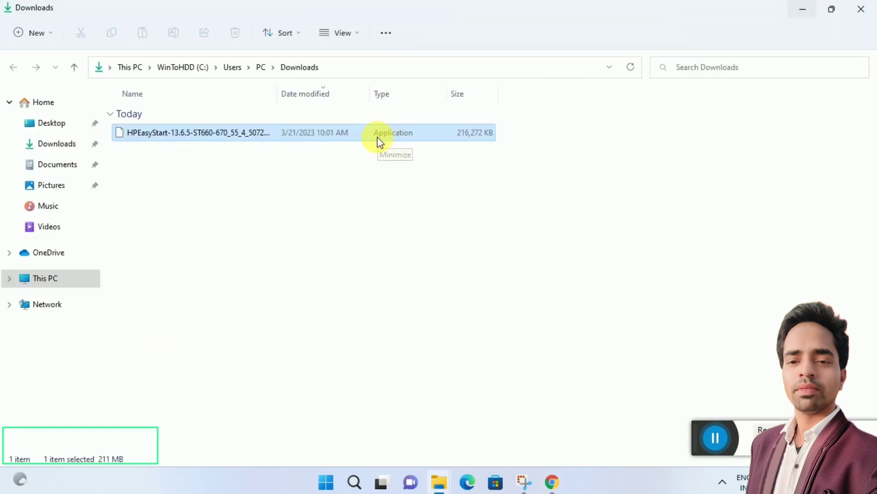
Step: Launch the HPEasyStart-13.6.5 installer from the Downloads folder and close all Snipping Tool windows
{"action": "right_click", "coordinate": [367, 203]}
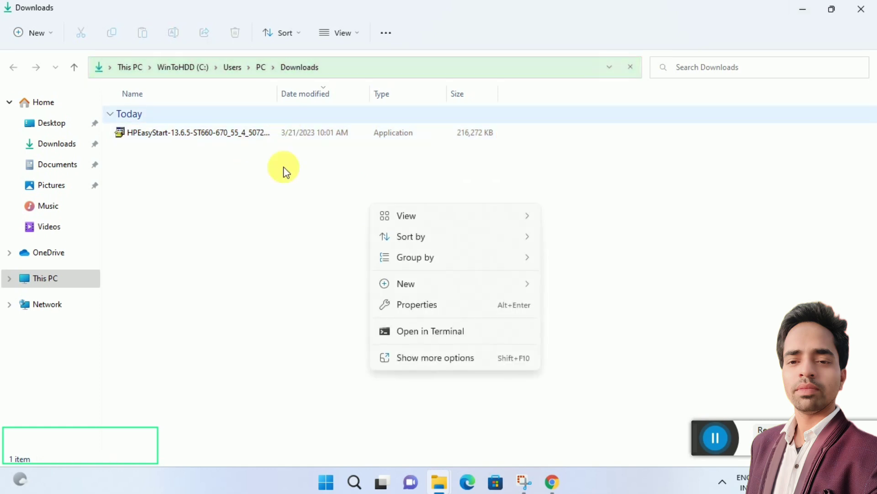
{"action": "left_click", "coordinate": [277, 206]}
{"action": "double_click", "coordinate": [276, 133]}
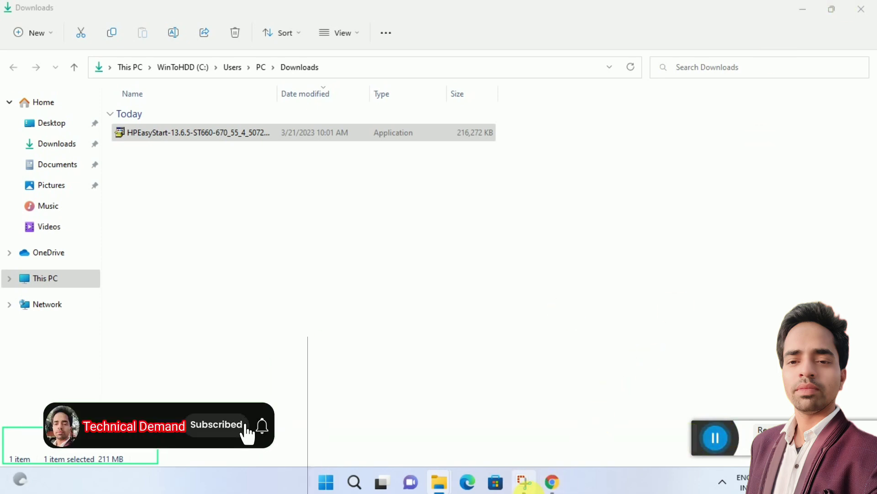
{"action": "right_click", "coordinate": [522, 482]}
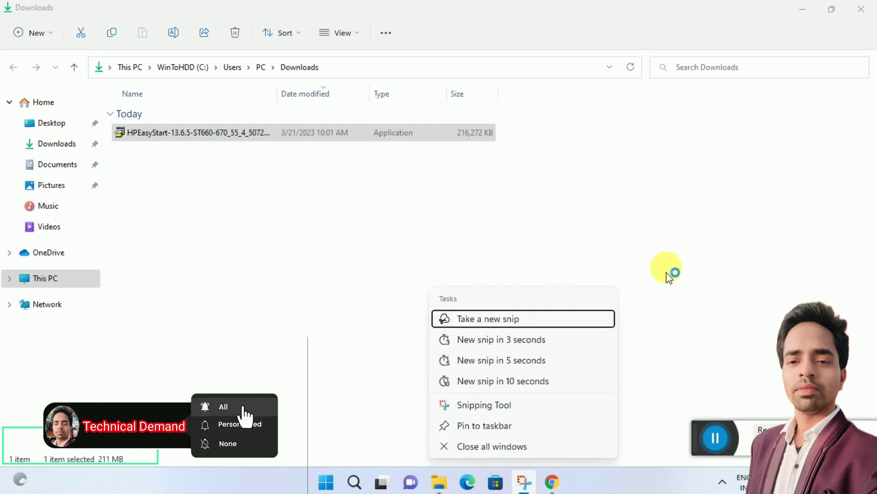
{"action": "left_click", "coordinate": [491, 447]}
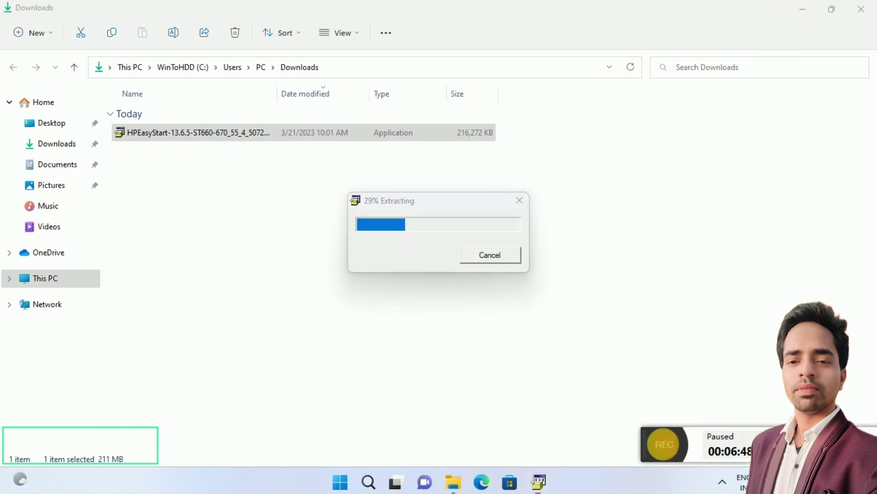
{"action": "left_click", "coordinate": [662, 442]}
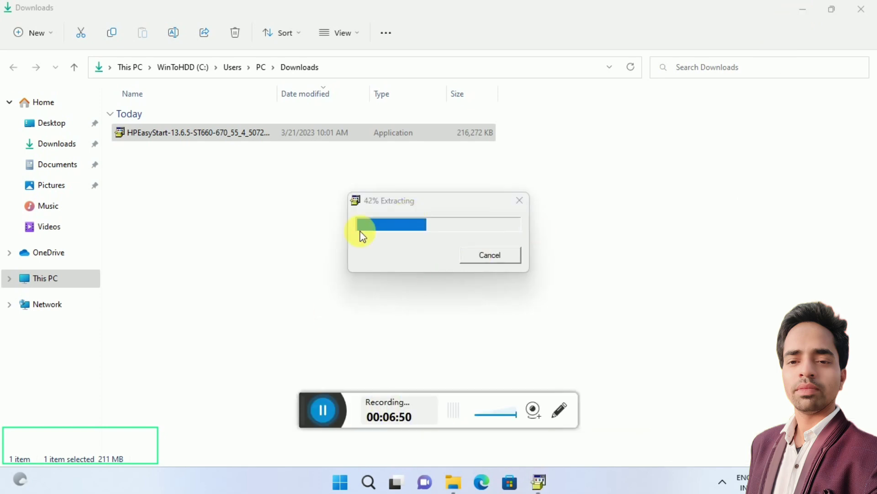
{"action": "left_click_drag", "start_coordinate": [310, 418], "coordinate": [685, 456]}
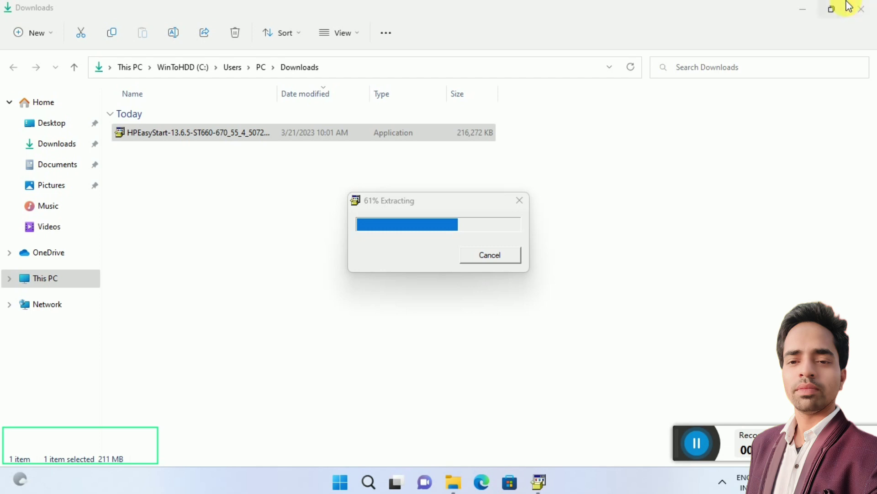
{"action": "mouse_move", "coordinate": [848, 7]}
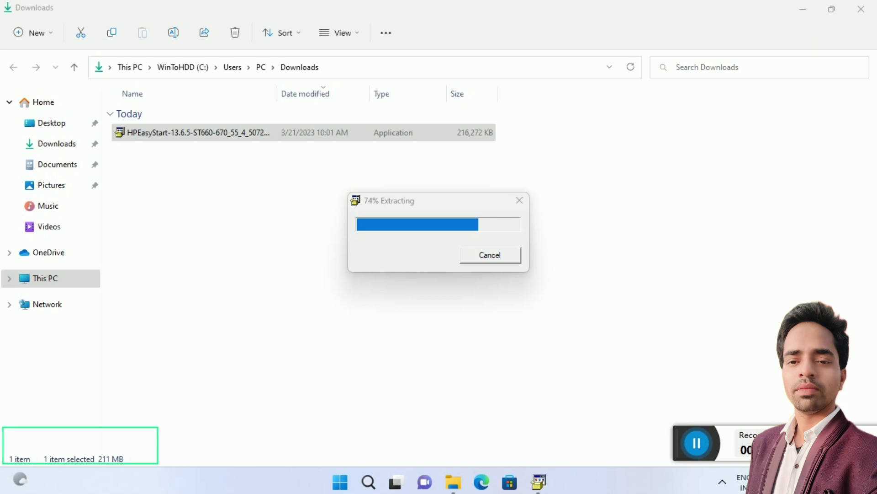
Step: Turn off the computer's Wi-Fi and minimize the Downloads window to leave the installer extracting over the desktop
{"action": "key", "text": "super+a"}
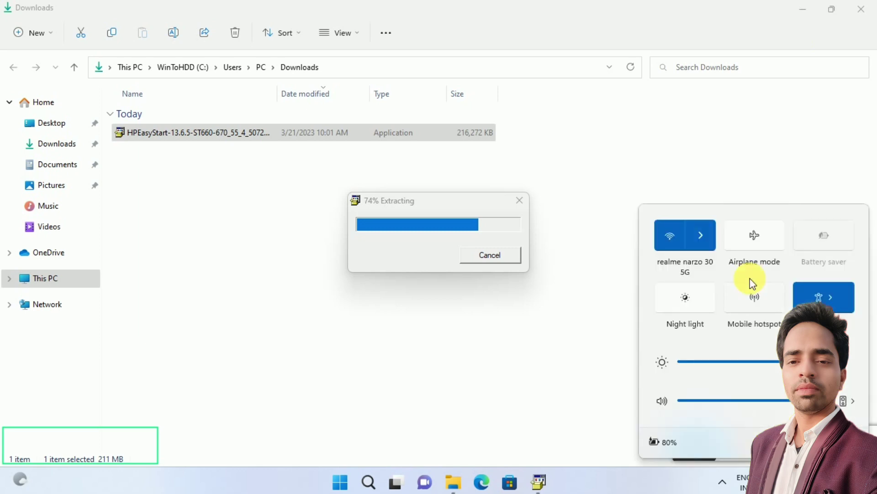
{"action": "left_click", "coordinate": [712, 247]}
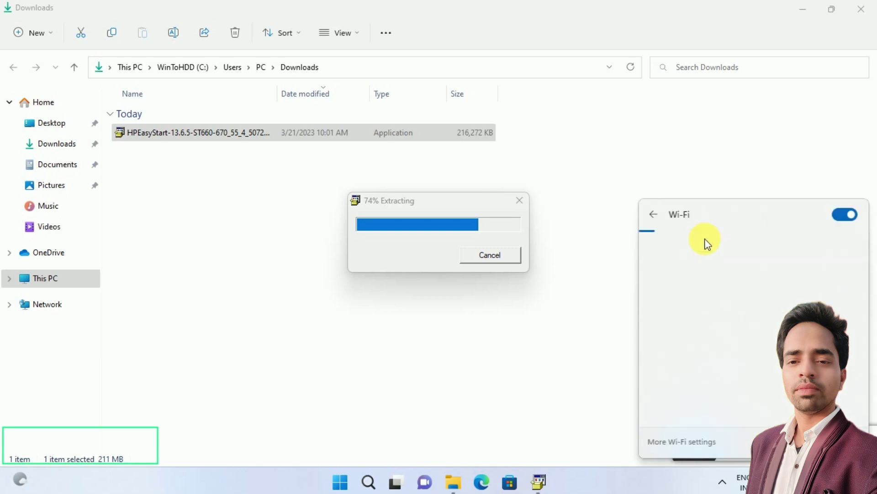
{"action": "left_click", "coordinate": [845, 217]}
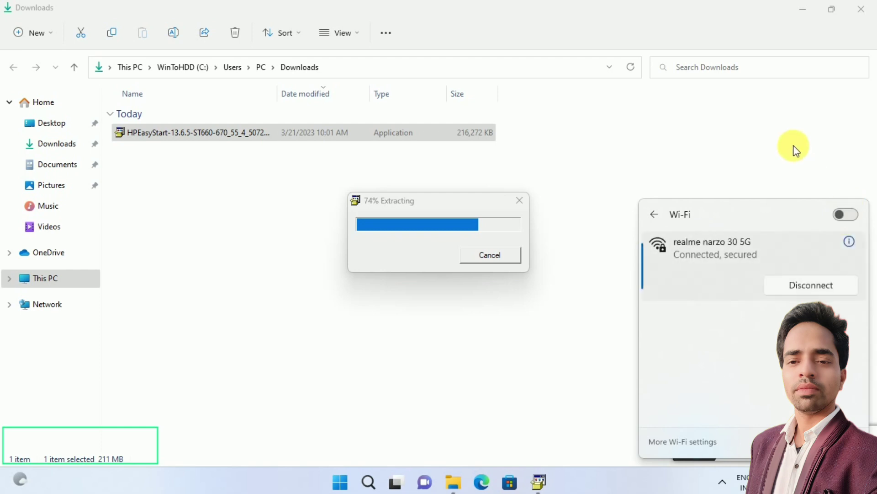
{"action": "left_click", "coordinate": [801, 17]}
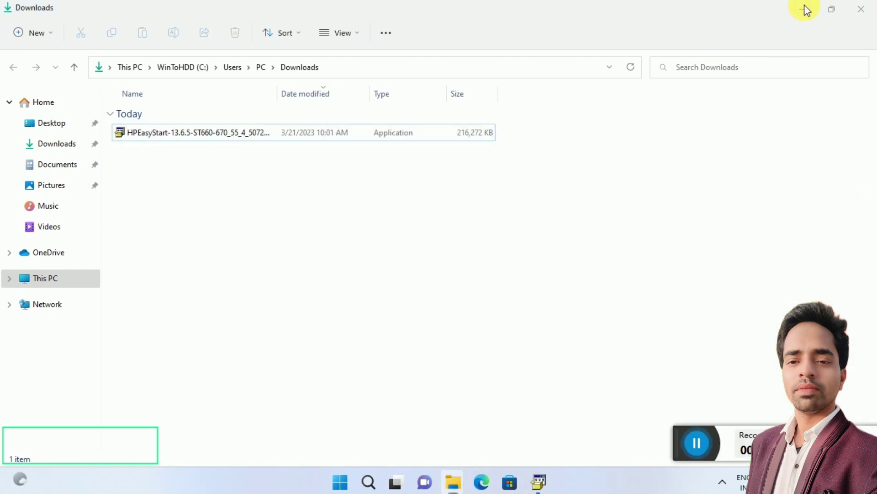
{"action": "left_click", "coordinate": [803, 10]}
{"action": "left_click", "coordinate": [694, 180]}
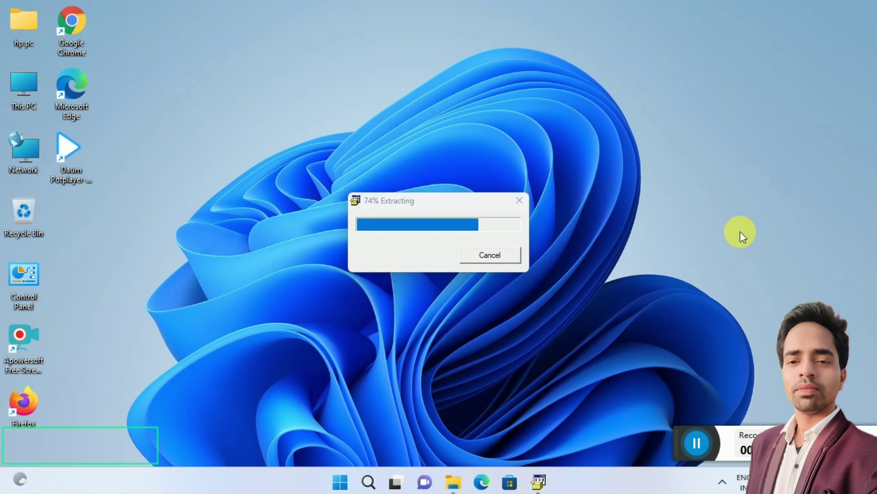
{"action": "right_click", "coordinate": [741, 231]}
{"action": "left_click", "coordinate": [740, 233]}
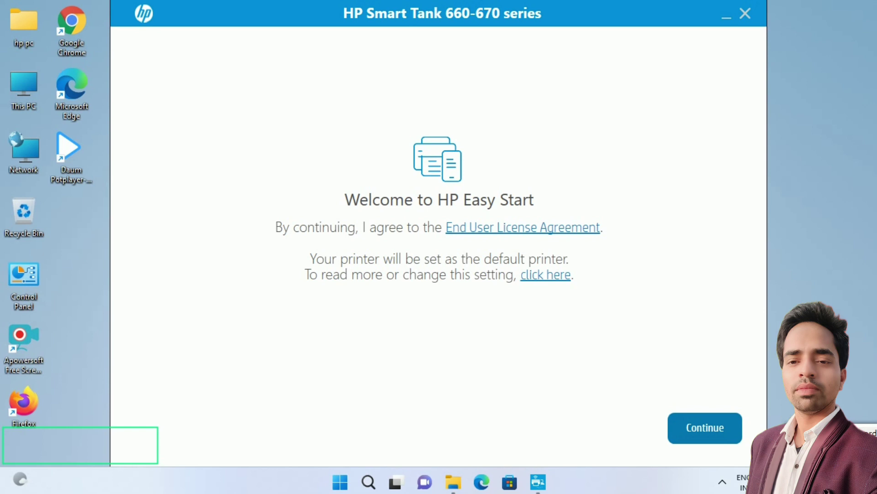
Step: Accept the HP Easy Start welcome page and decline sharing usage data with HP
{"action": "left_click", "coordinate": [693, 426]}
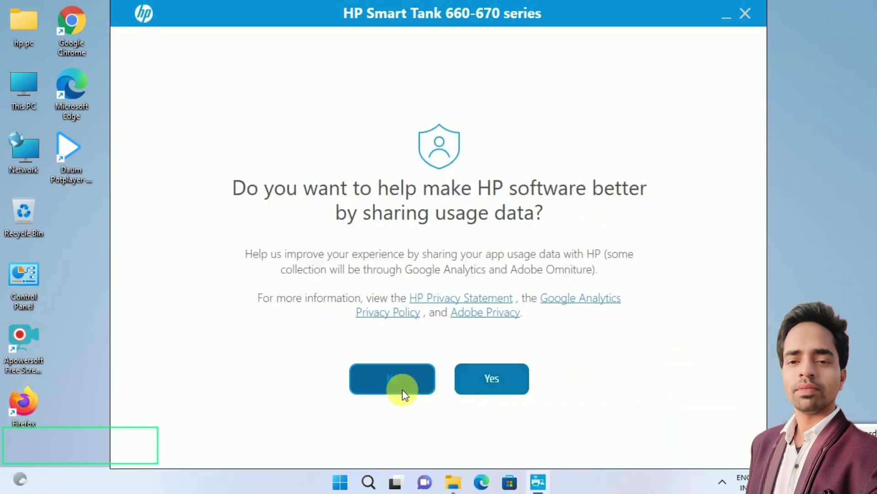
{"action": "left_click", "coordinate": [402, 382]}
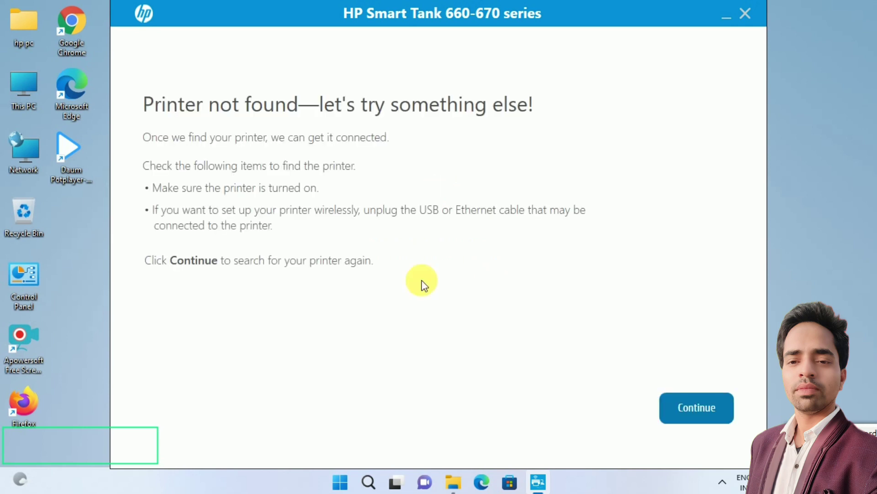
Step: Search for the printer again and continue the setup with USB cable as the connection method
{"action": "left_click", "coordinate": [688, 412]}
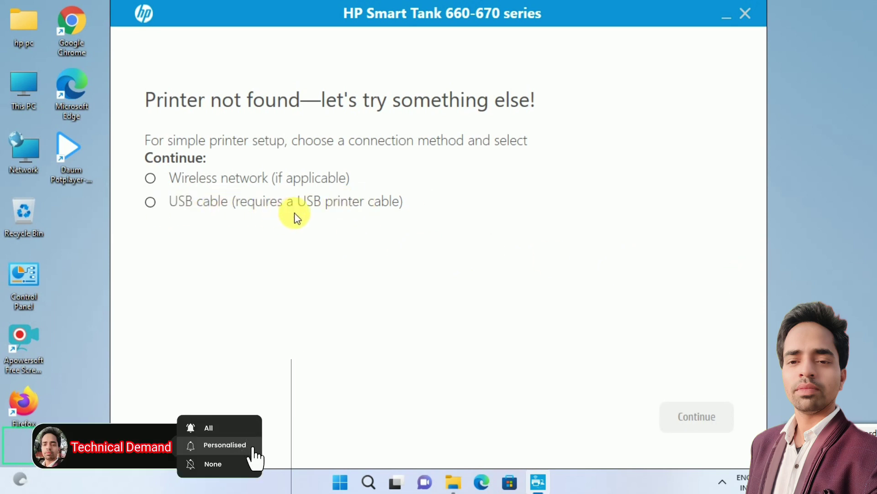
{"action": "left_click", "coordinate": [319, 203]}
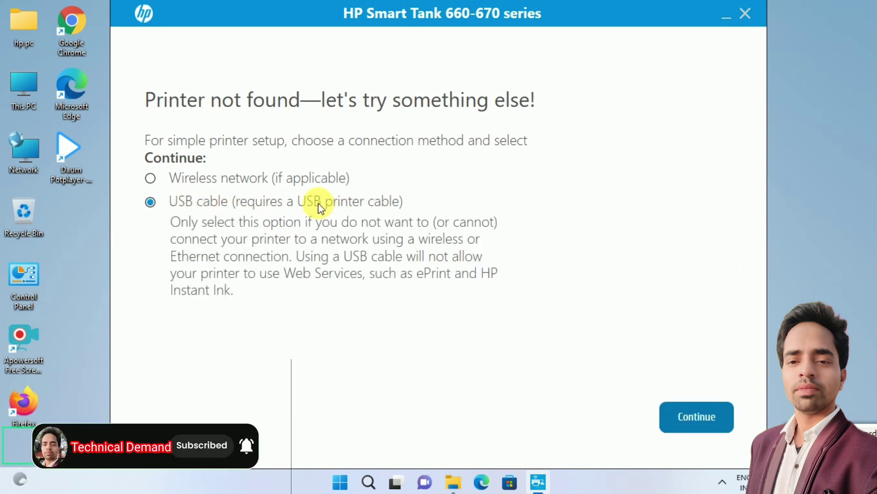
{"action": "left_click", "coordinate": [704, 422]}
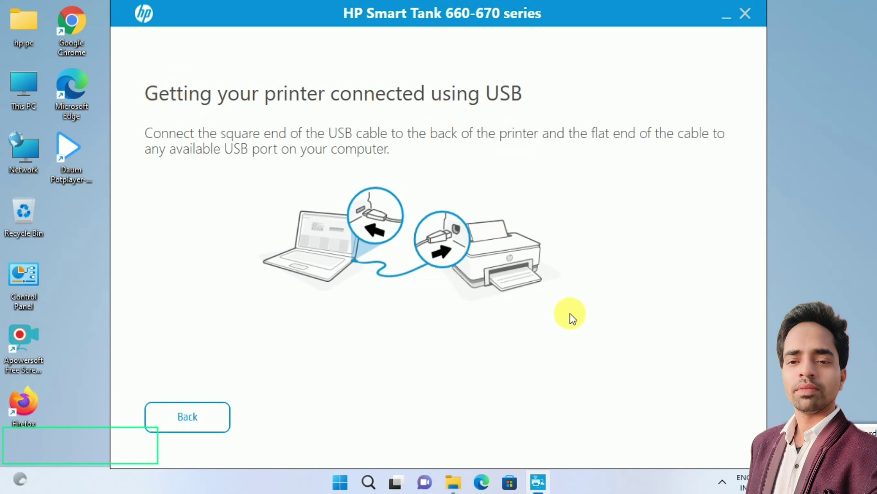
{"action": "mouse_move", "coordinate": [729, 440]}
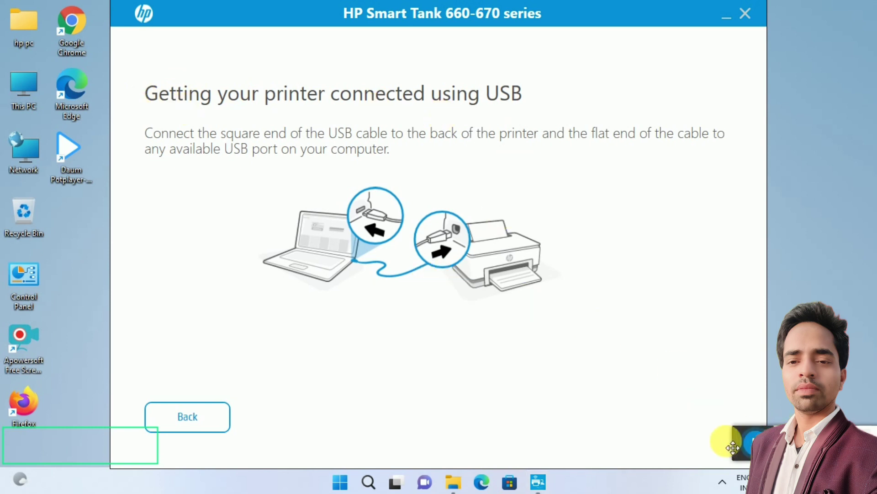
{"action": "left_click_drag", "start_coordinate": [731, 447], "coordinate": [706, 459]}
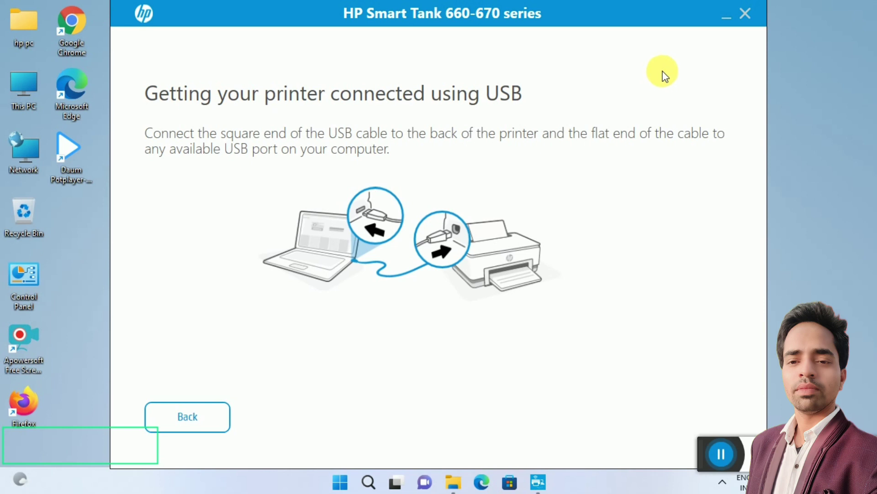
{"action": "left_click", "coordinate": [727, 15]}
{"action": "mouse_move", "coordinate": [708, 466]}
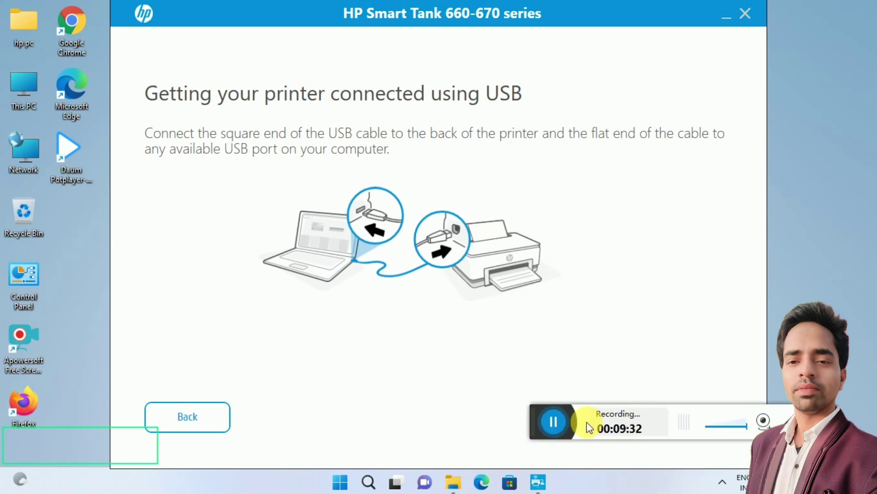